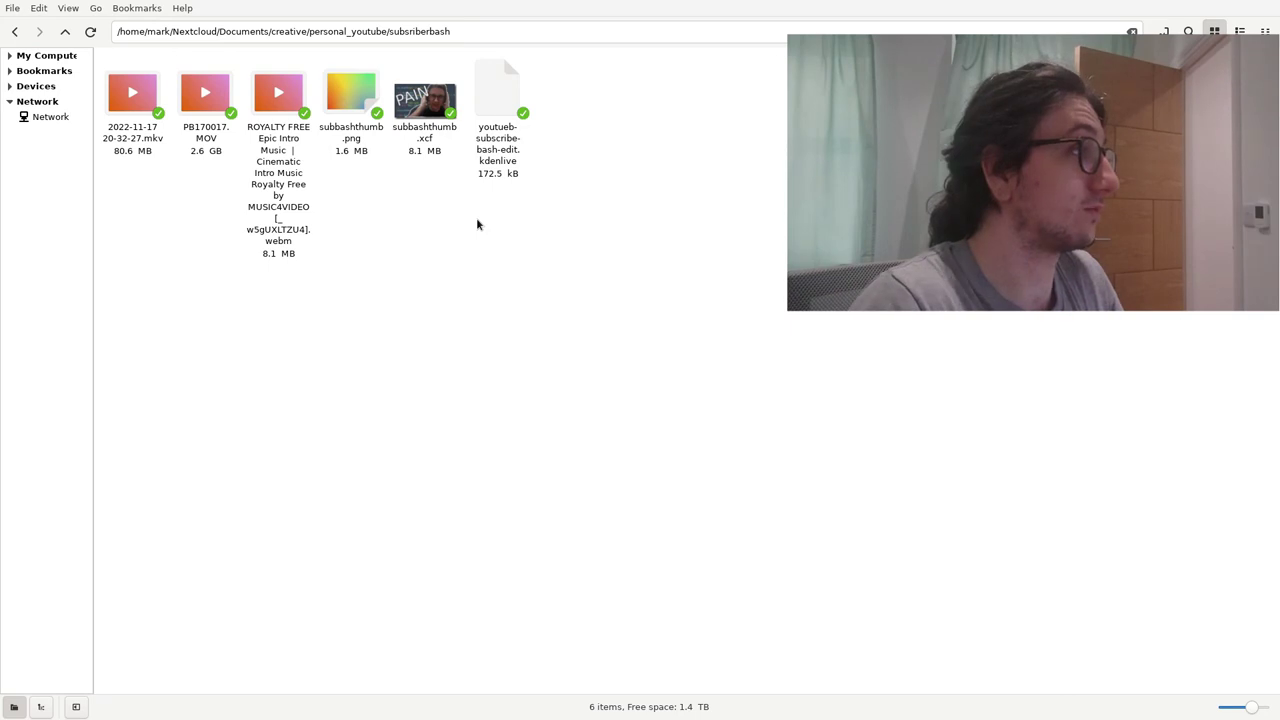
- Select the six files, return to personal_youtube and reopen subsriberbash by typing 'sub'
mouse_move(744, 272)
mouse_down()
mouse_move(94, 57)
mouse_move(744, 272)
mouse_up()
drag(508, 31, 399, 31)
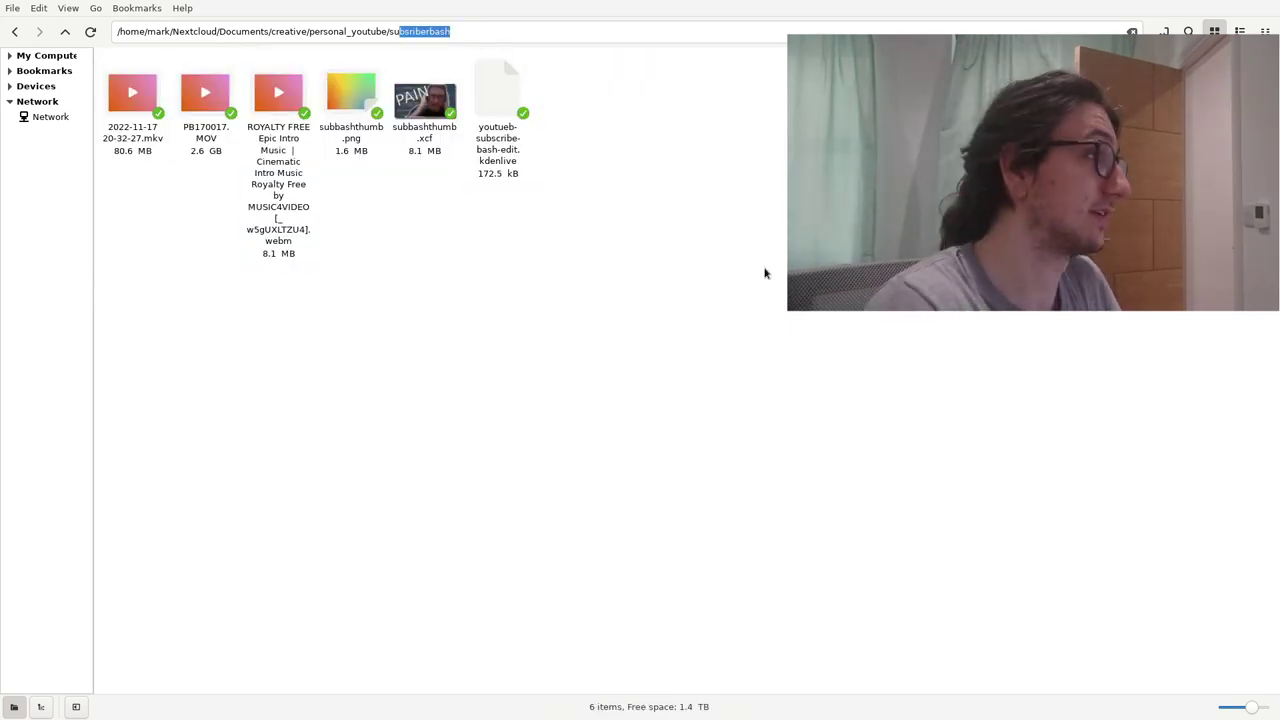
text(pb)
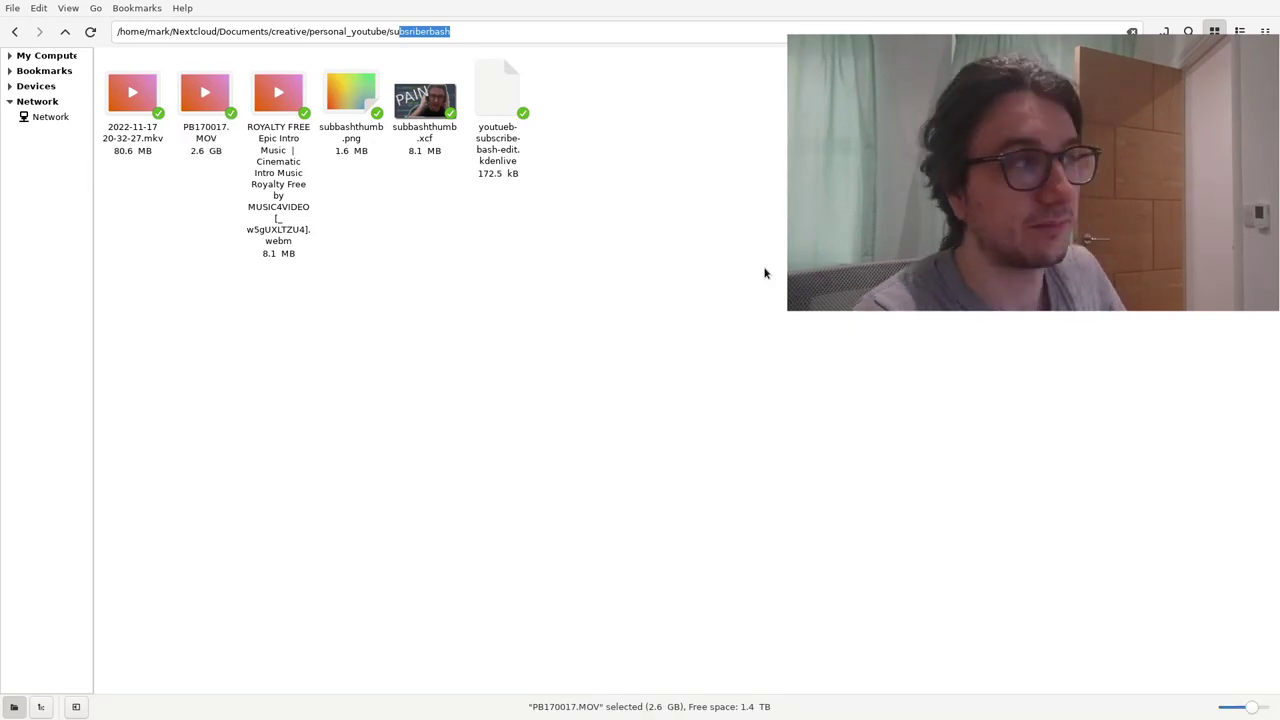
click(15, 31)
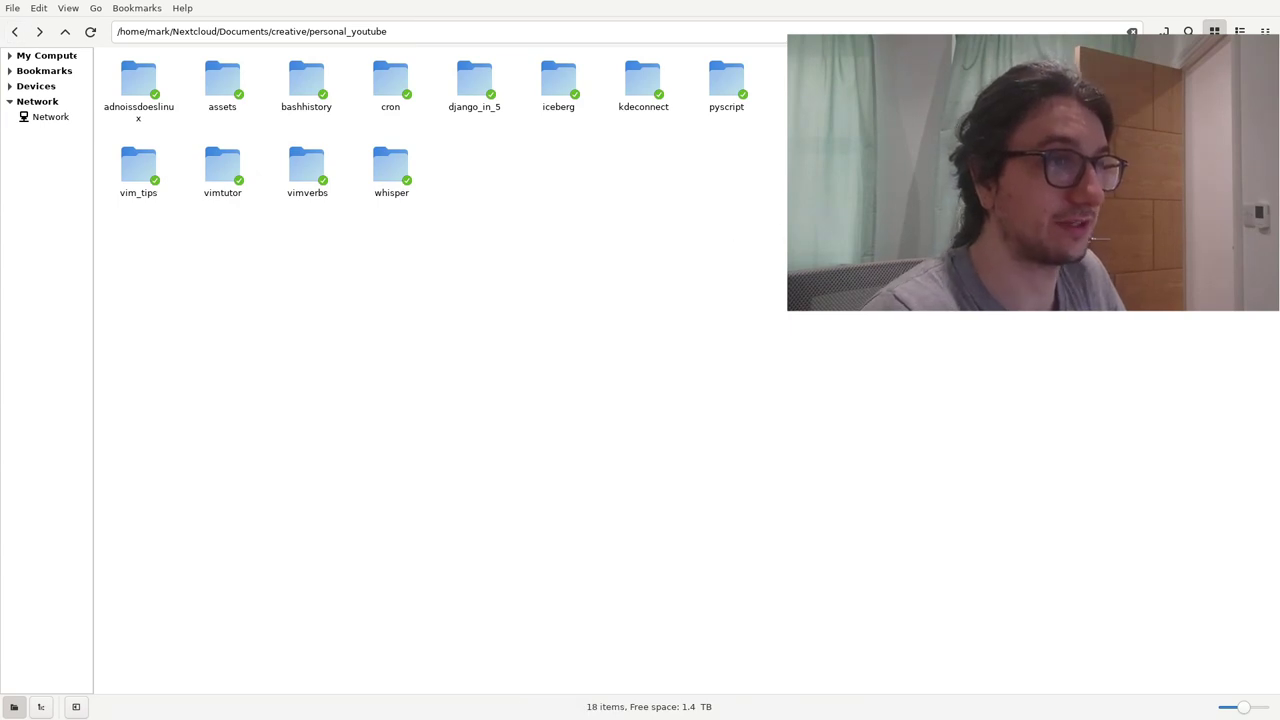
text(sub)
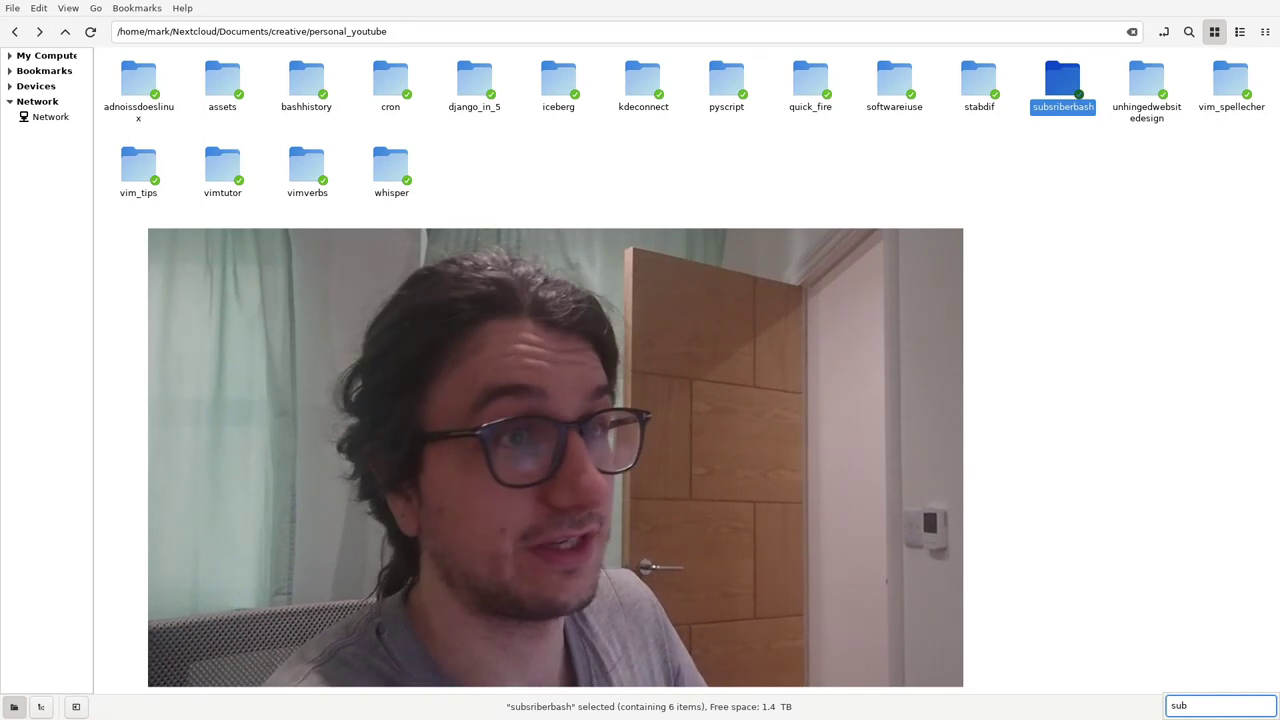
key(Return)
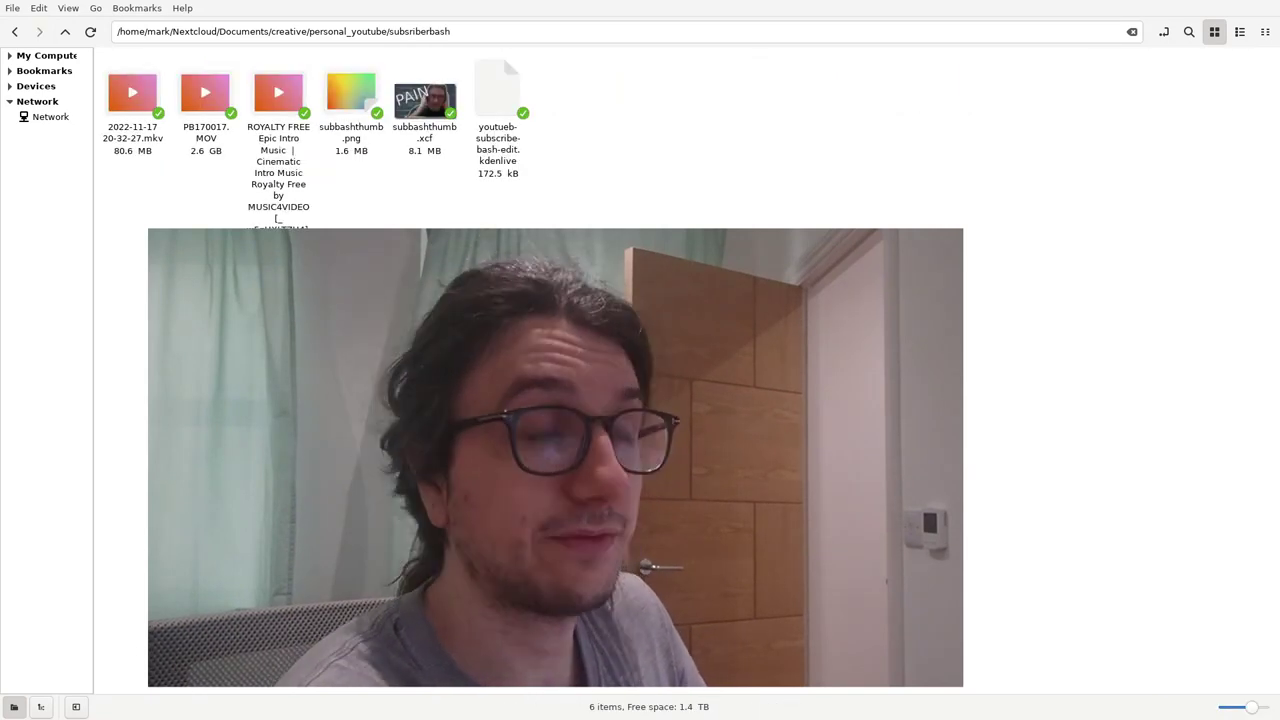
- Go up to personal_youtube, clear the selection and open subsriberbash again
key(BackSpace)
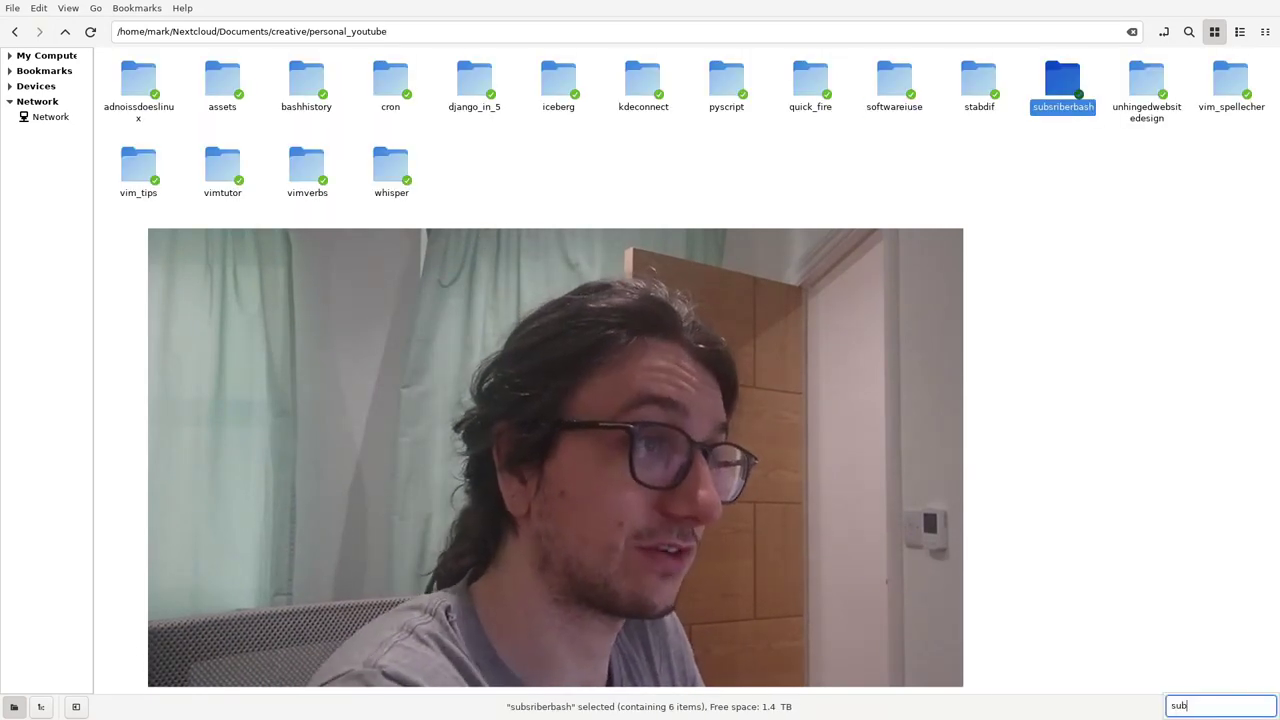
drag(811, 300, 183, 240)
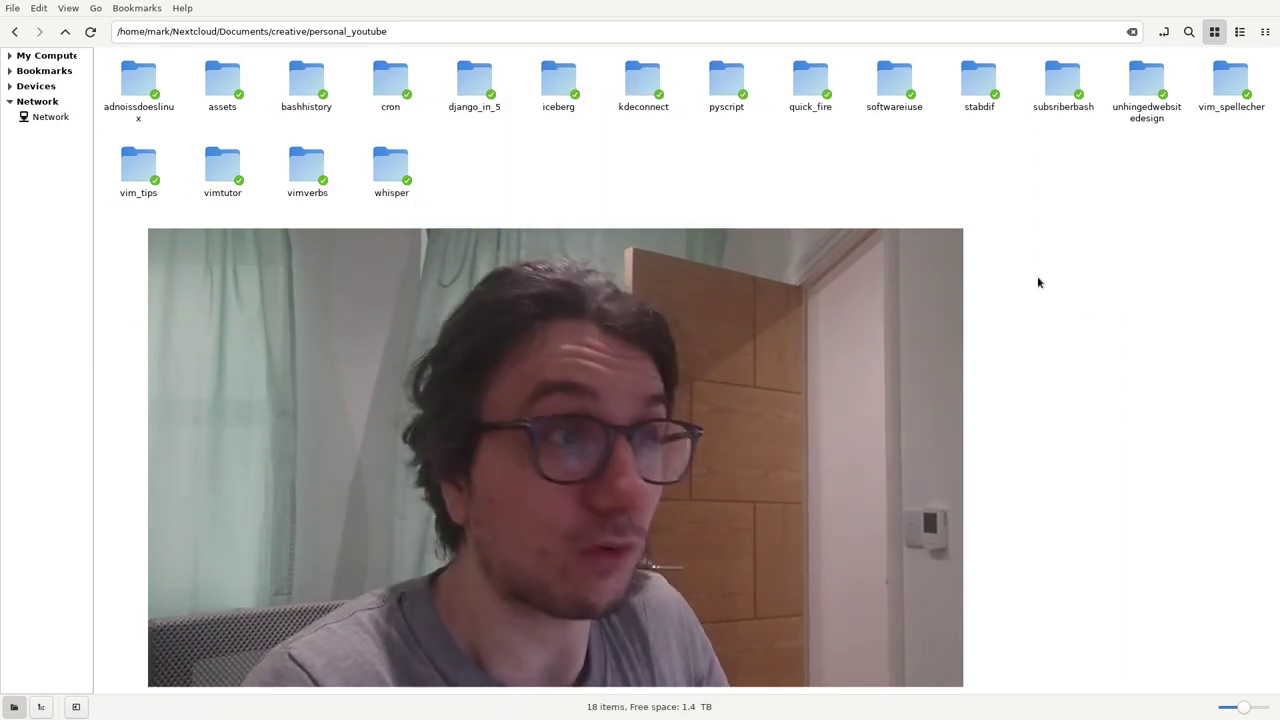
double_click(1050, 88)
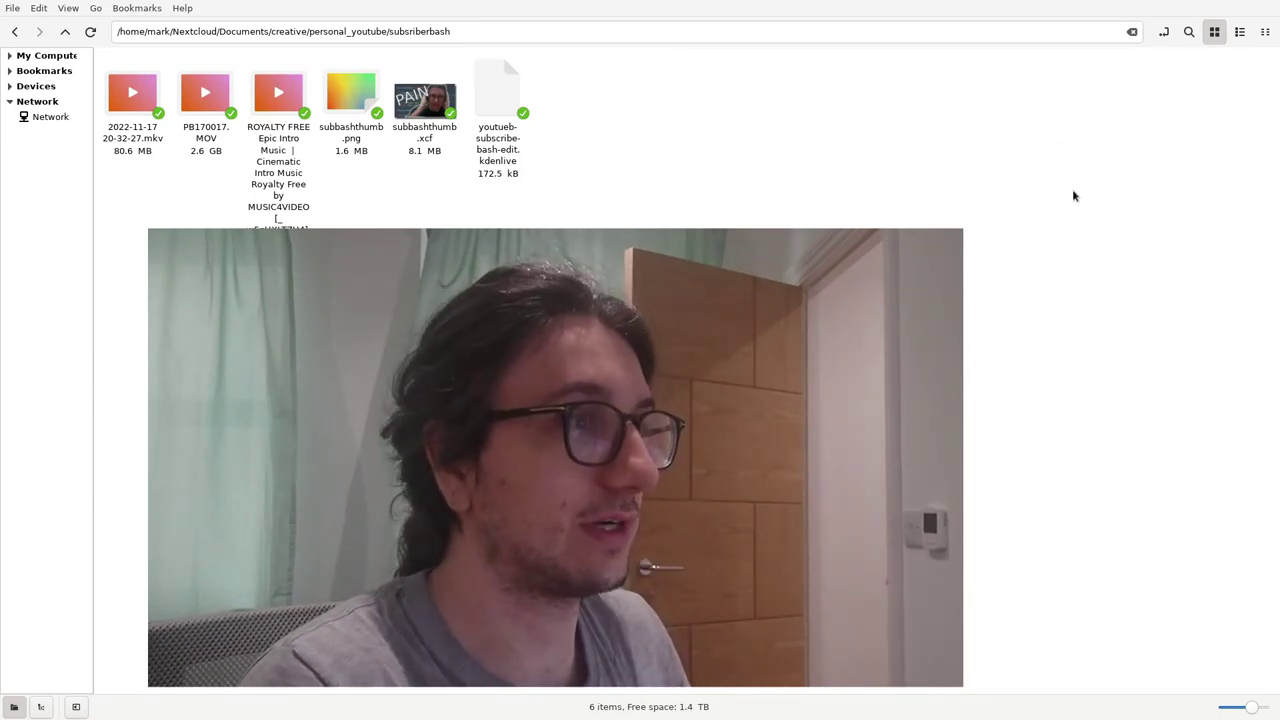
- Split the view with F3 and open adnoissdoeslinux in the left pane
key(F3)
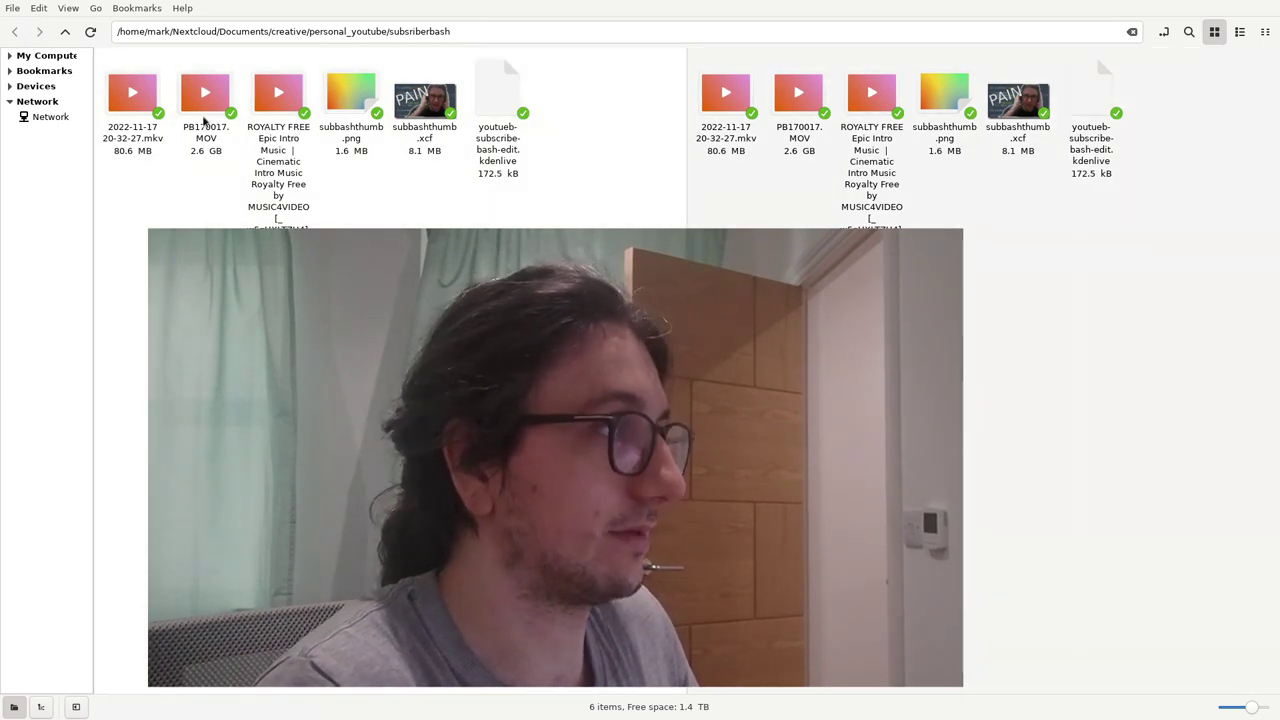
click(65, 31)
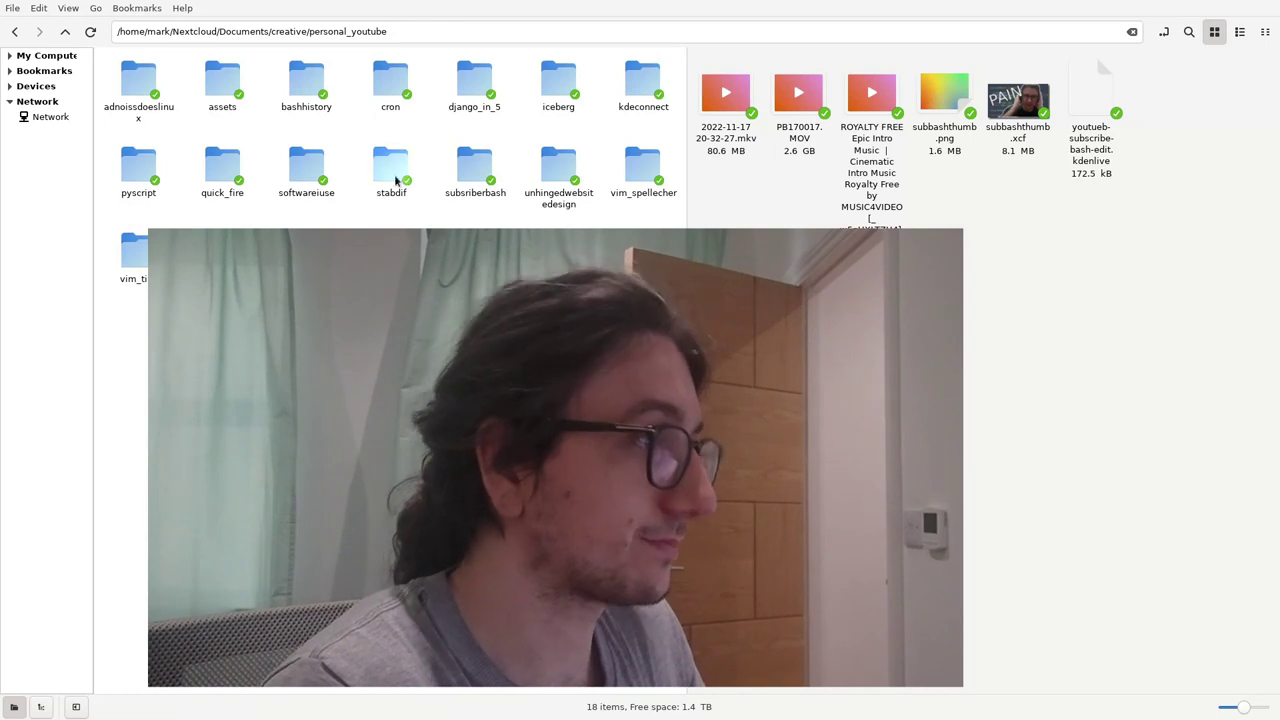
double_click(140, 90)
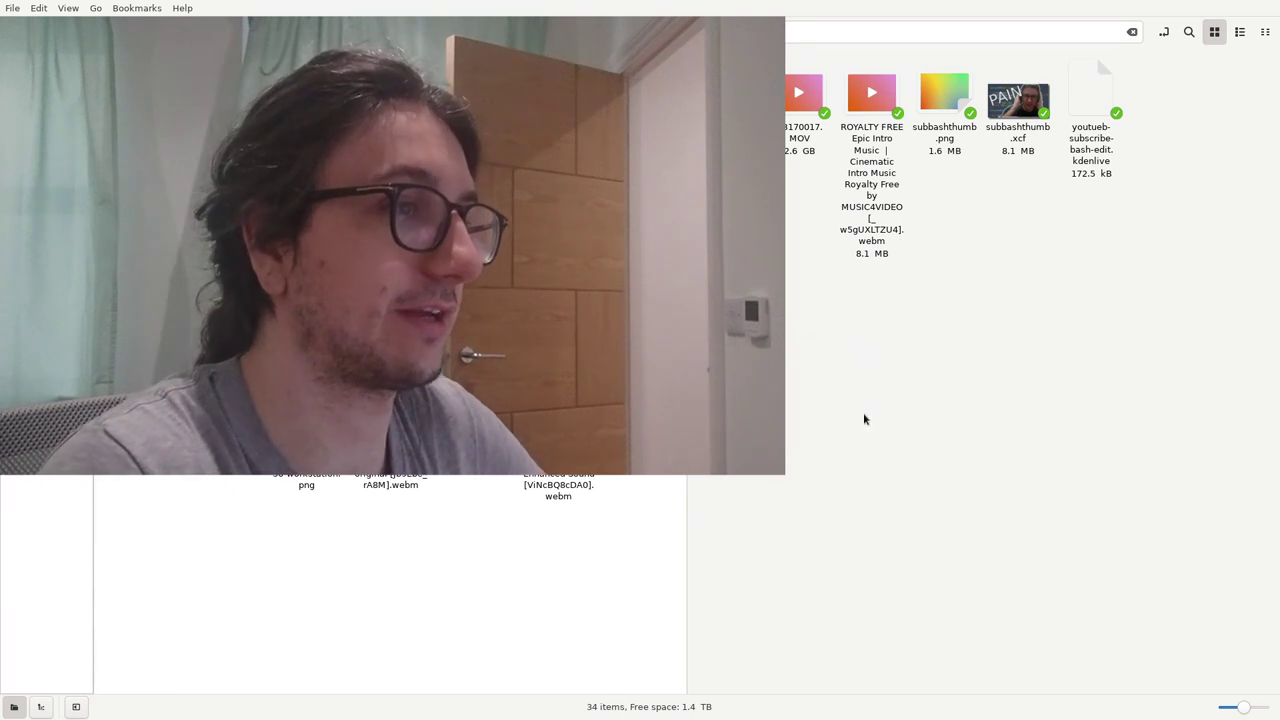
click(858, 436)
right_click(858, 436)
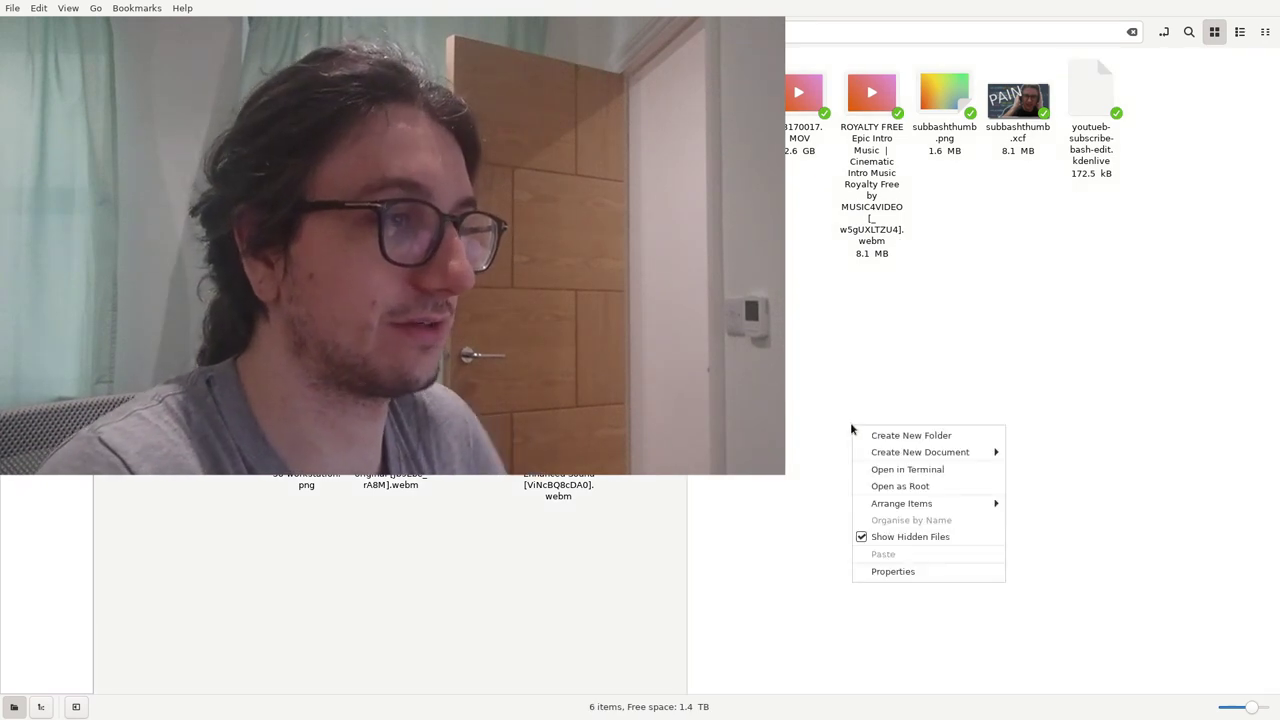
click(919, 472)
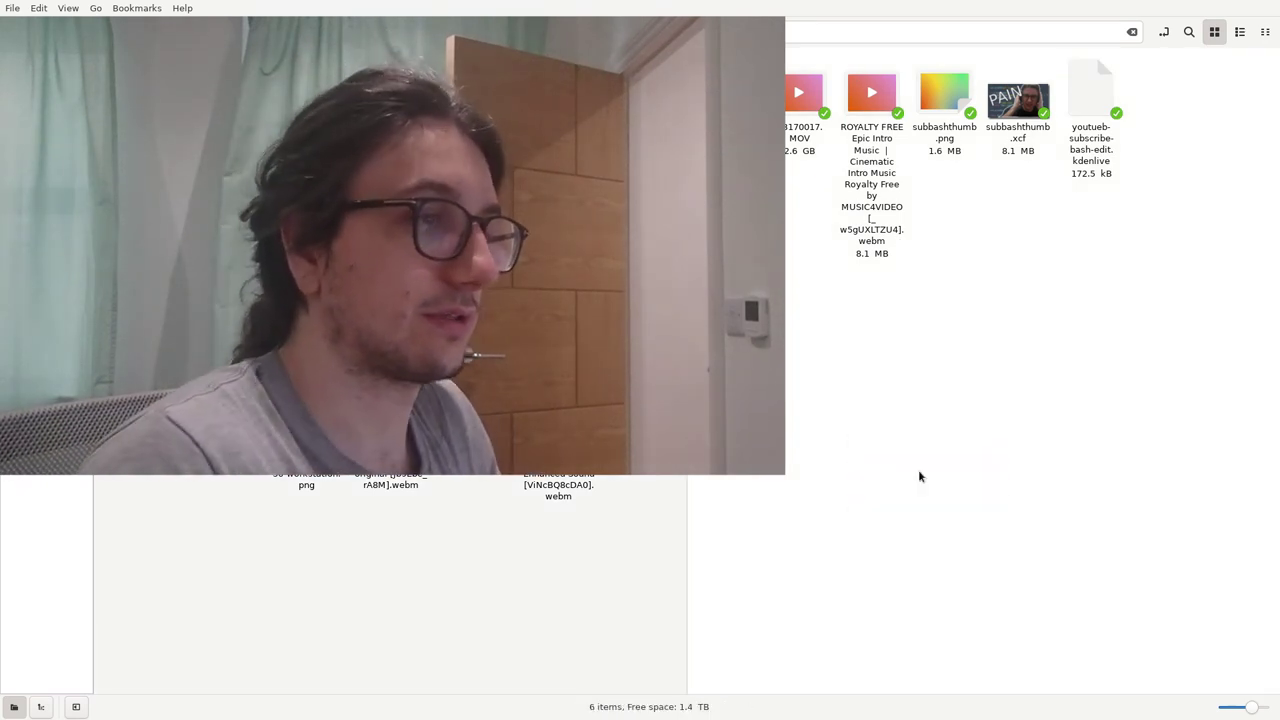
right_click(919, 474)
click(985, 485)
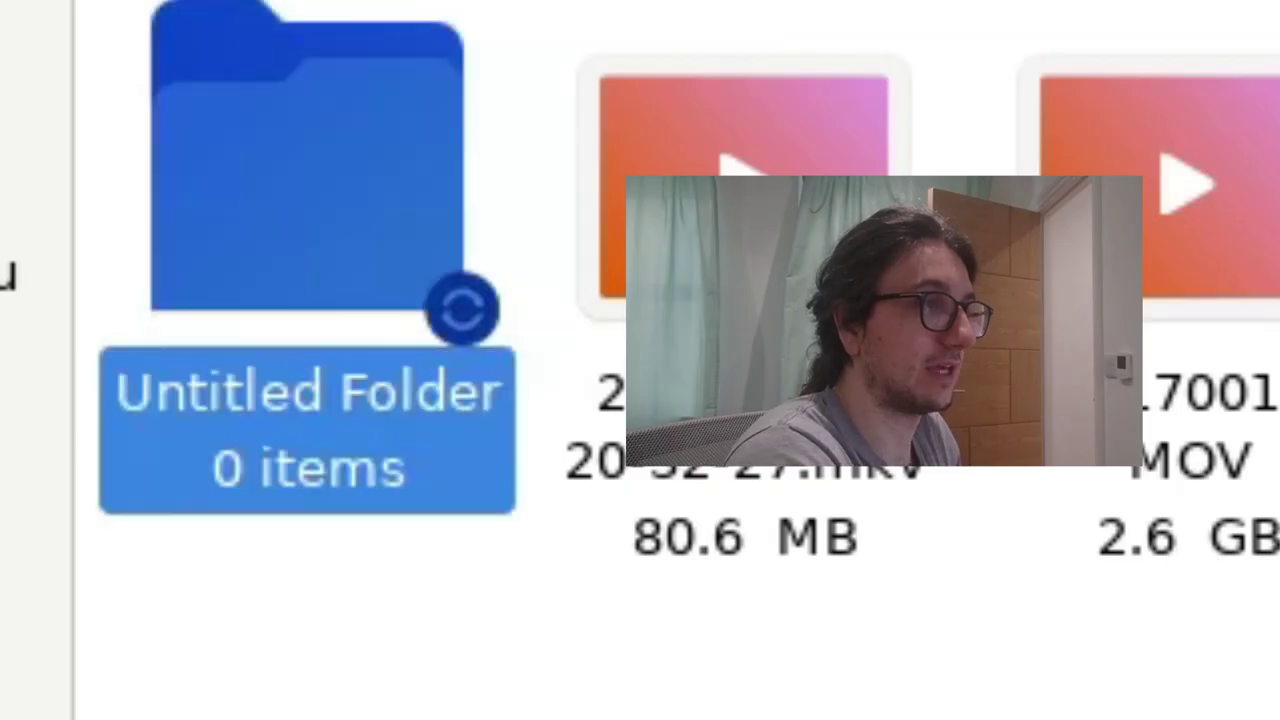
text(meme)
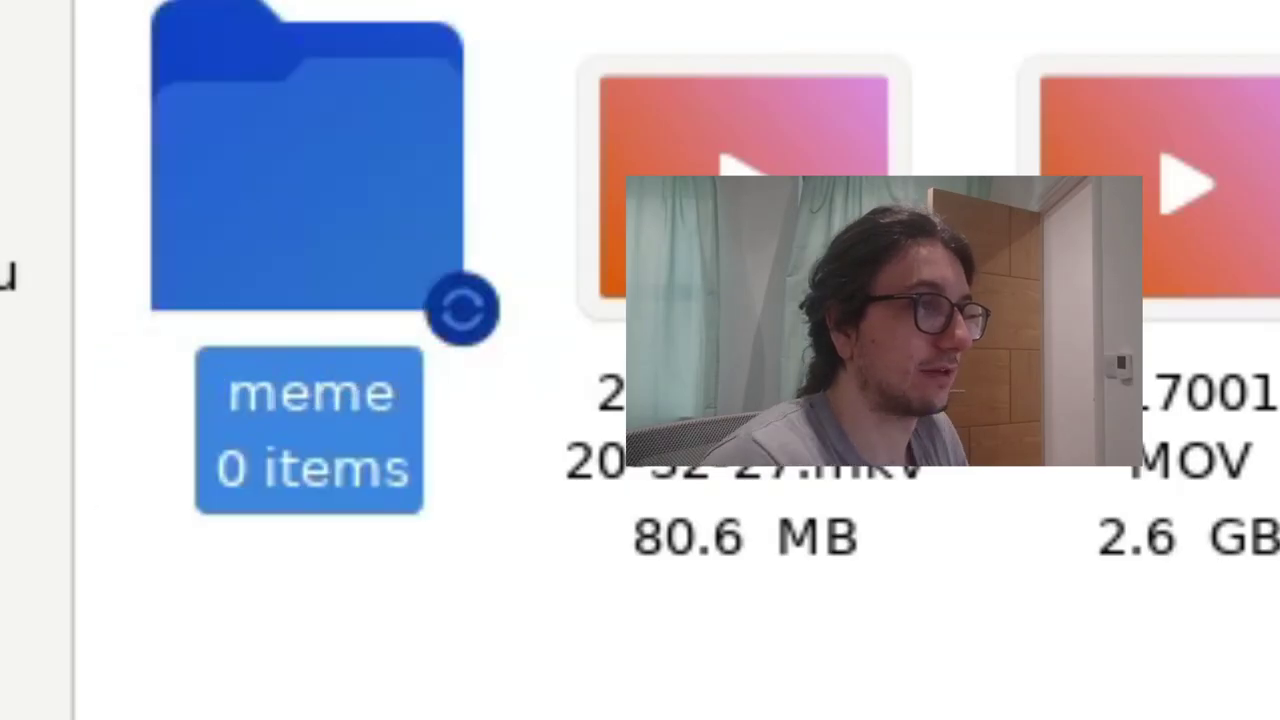
key(Return)
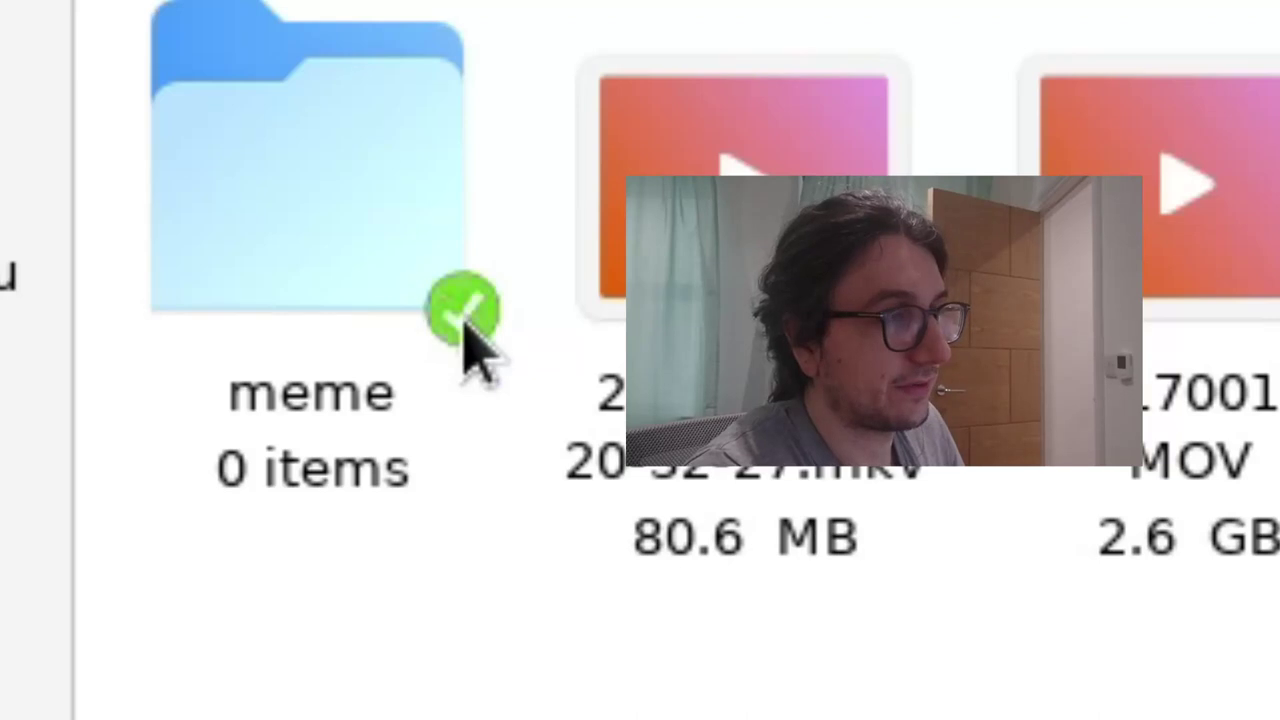
click(396, 278)
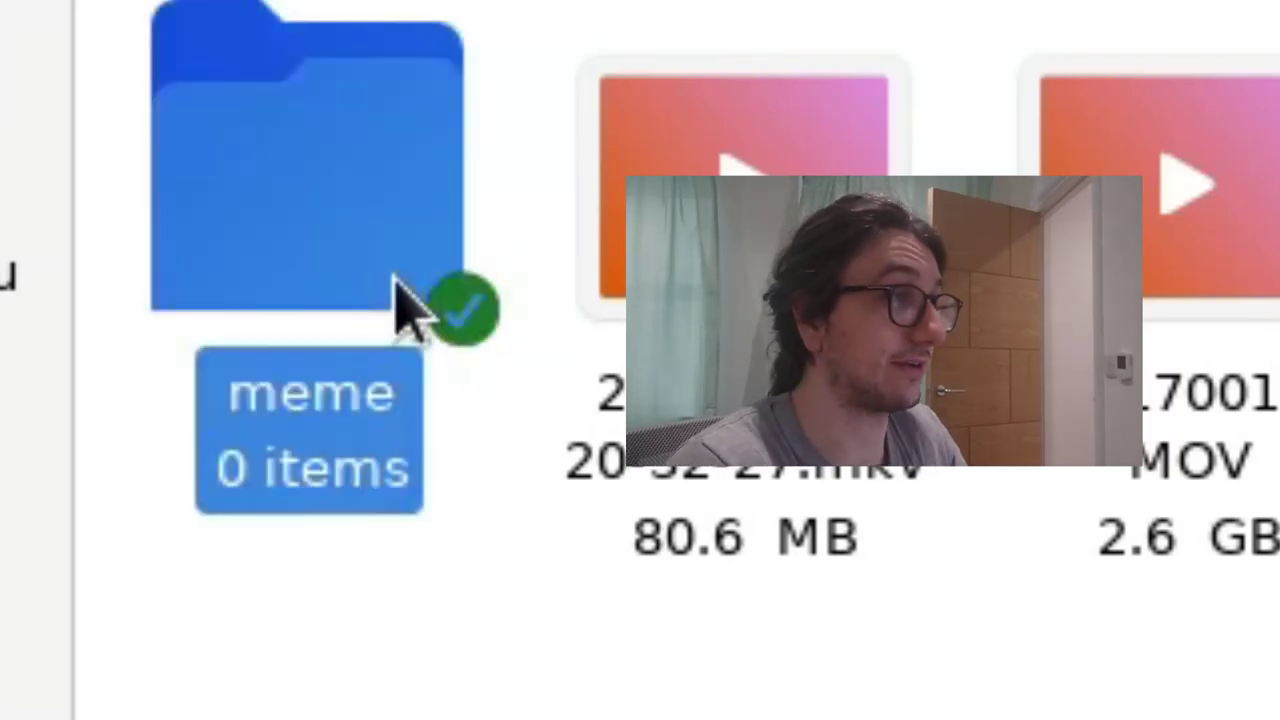
key(Delete)
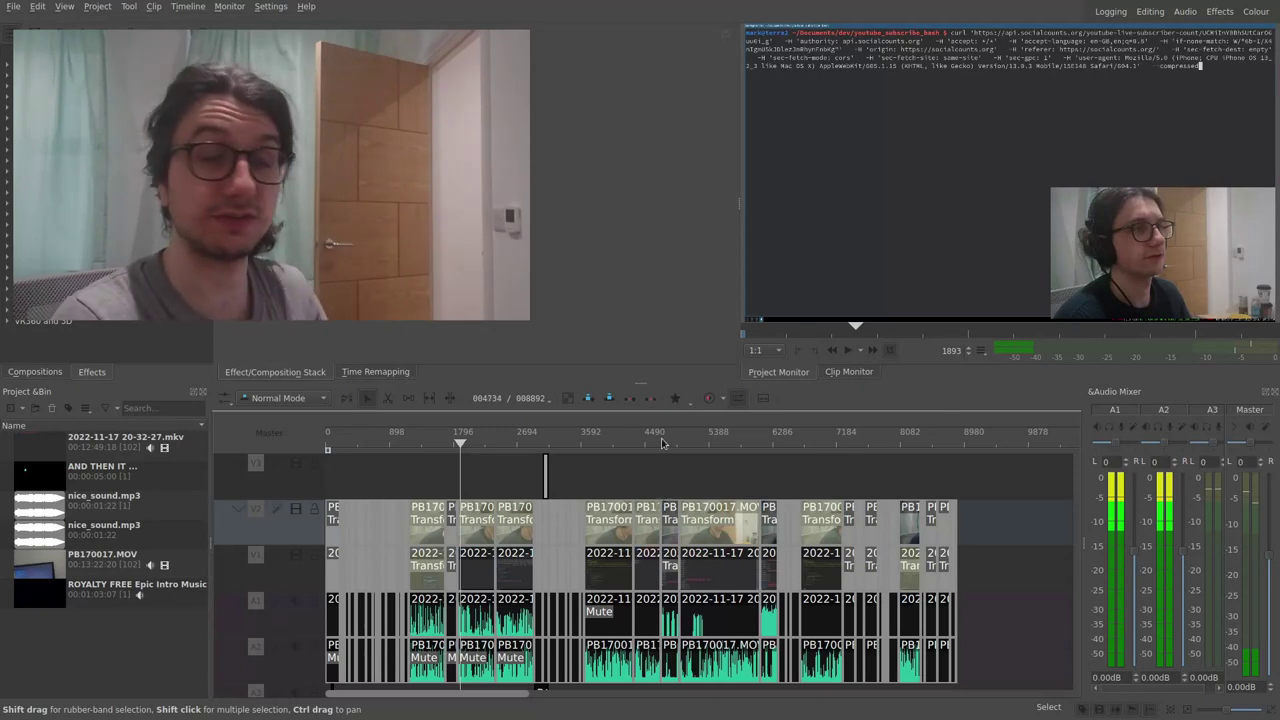
scroll(296, 513, down, 1)
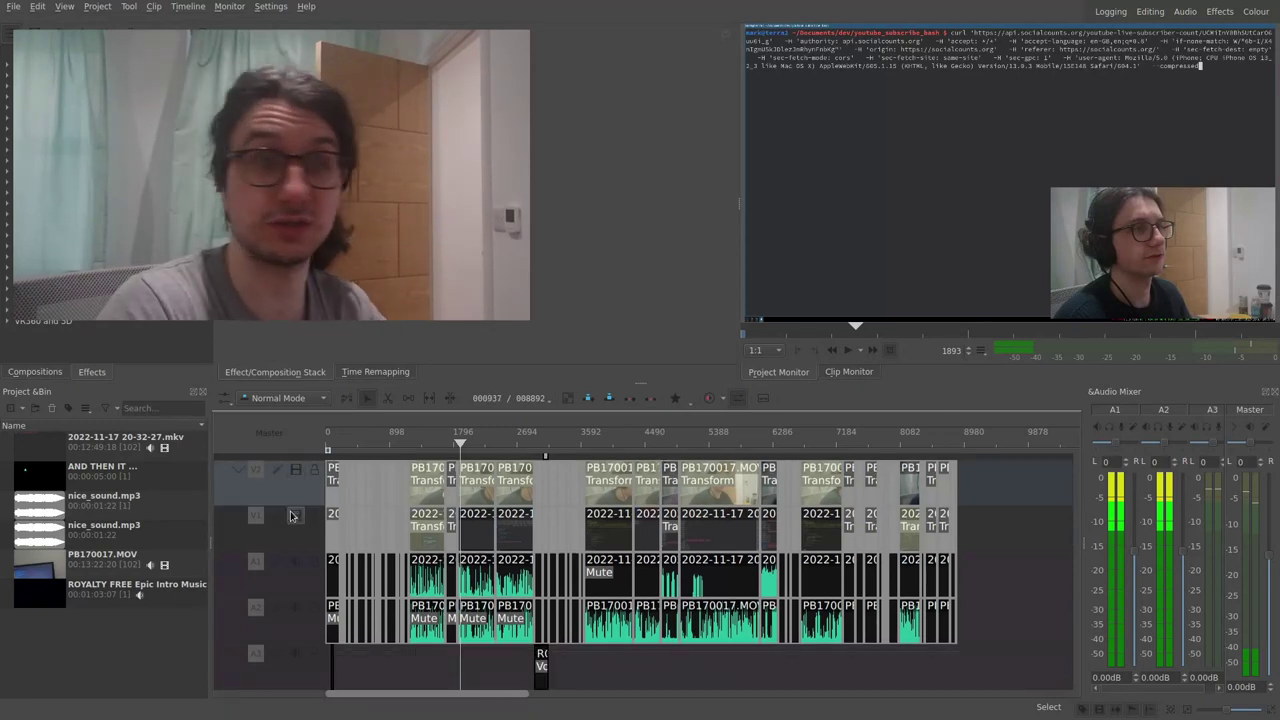
scroll(291, 515, up, 1)
mouse_move(455, 447)
mouse_down()
mouse_move(330, 447)
mouse_move(467, 447)
mouse_up()
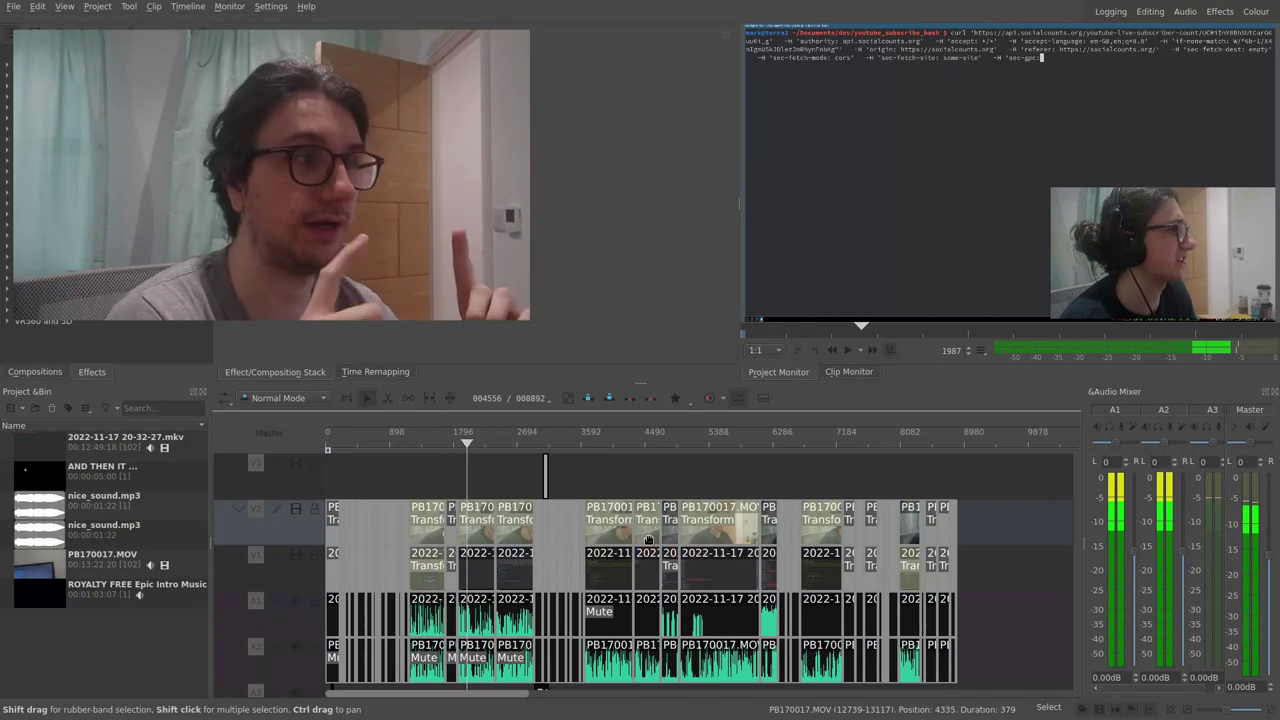
scroll(470, 540, down, 1)
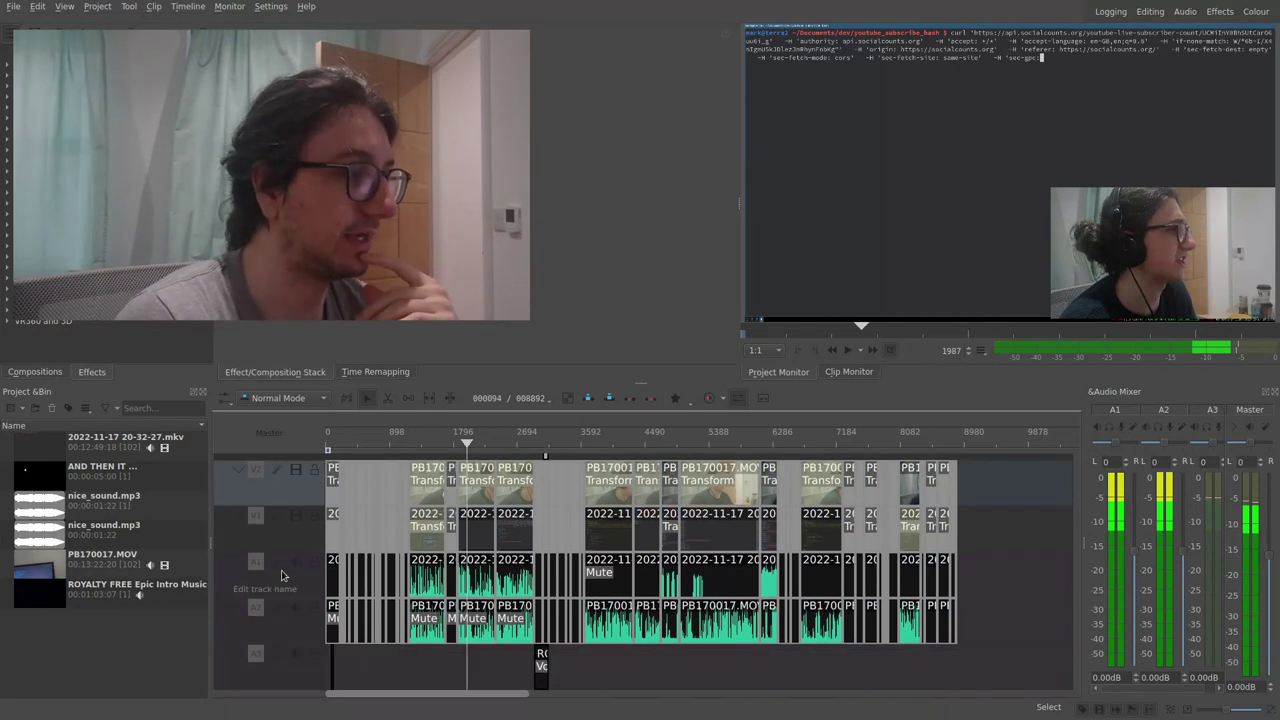
scroll(285, 574, up, 1)
scroll(450, 585, down, 1)
scroll(611, 585, up, 2)
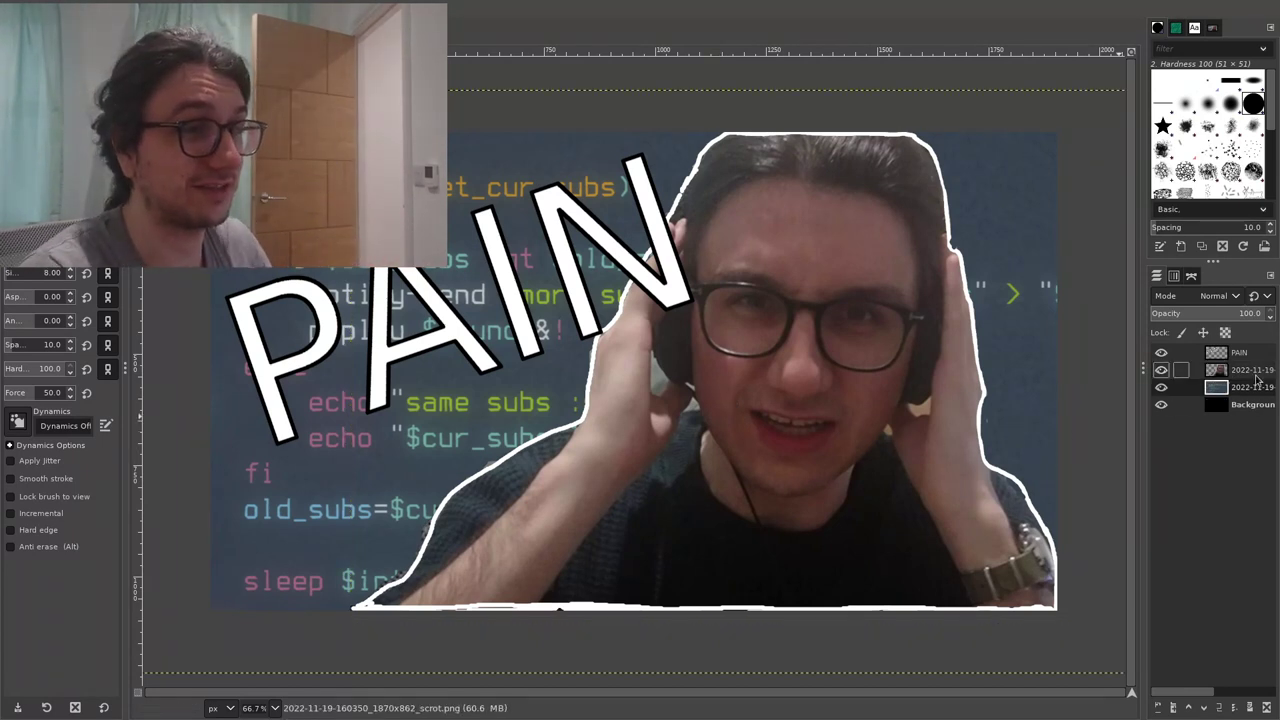
- With the Scale tool, skip the code screenshot layer and resize the person cut-out layer
key(shift+s)
click(891, 384)
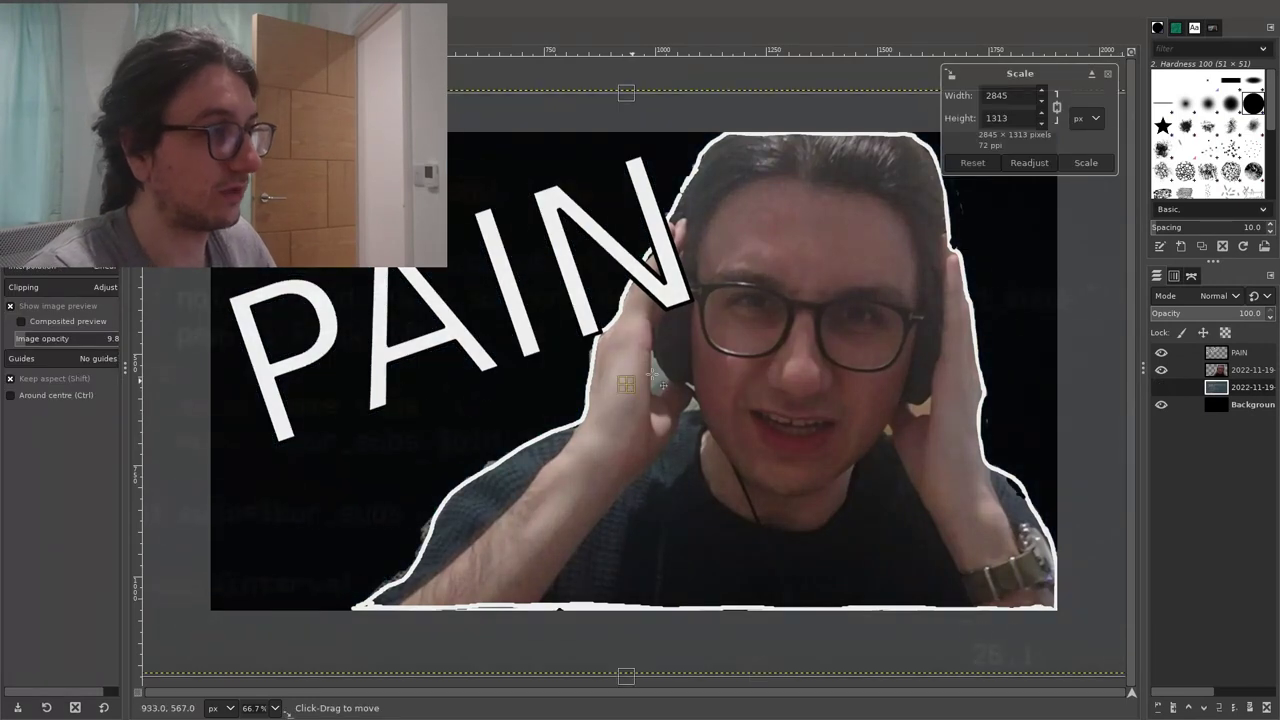
key(Escape)
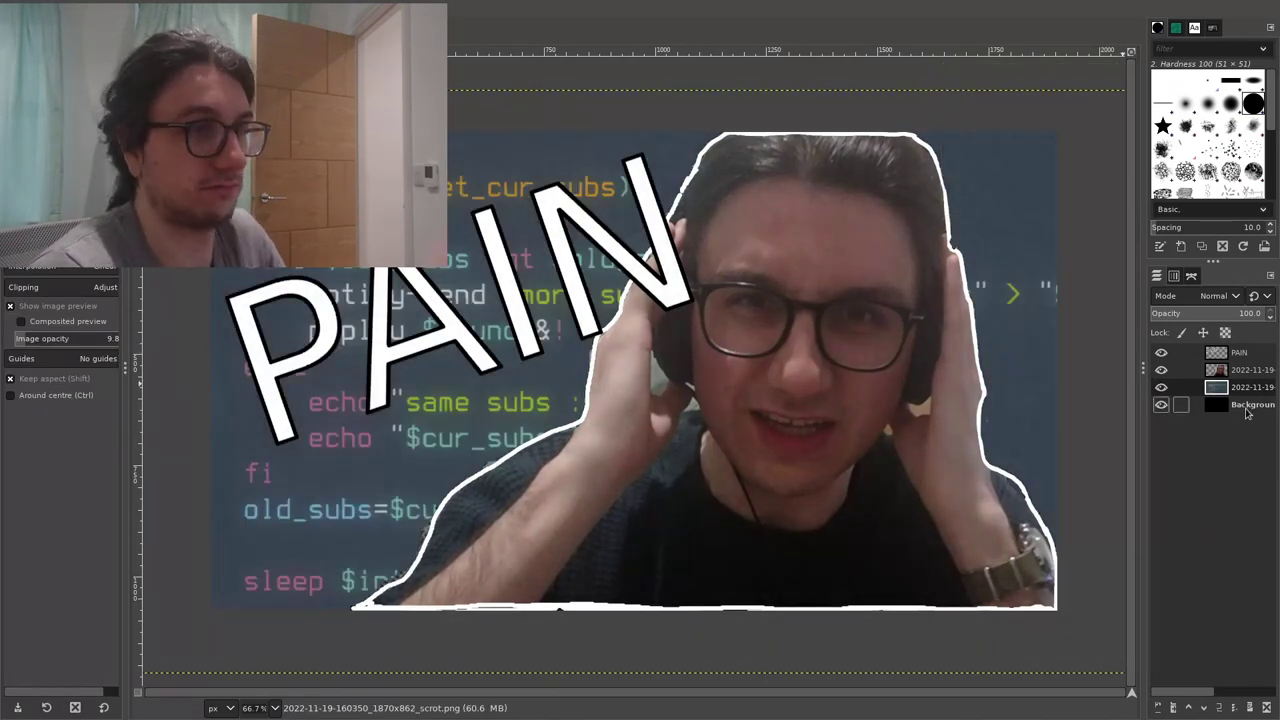
click(757, 359)
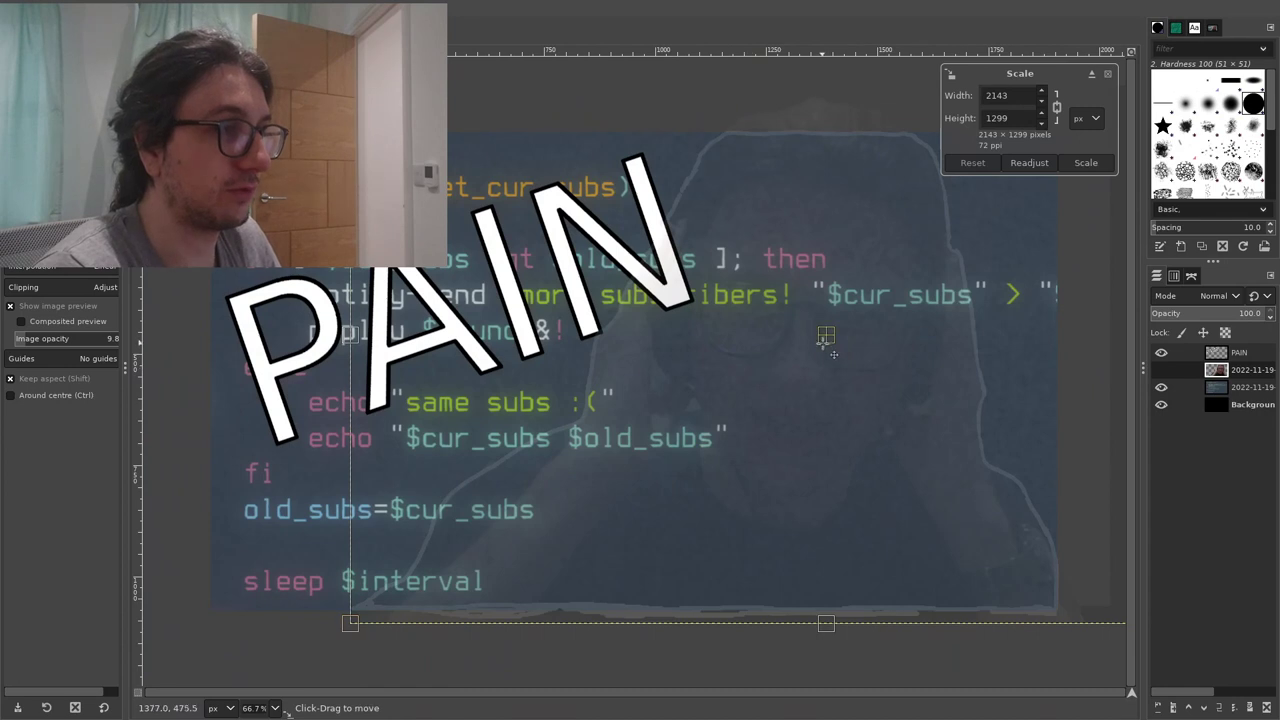
drag(1125, 622, 997, 582)
key(Return)
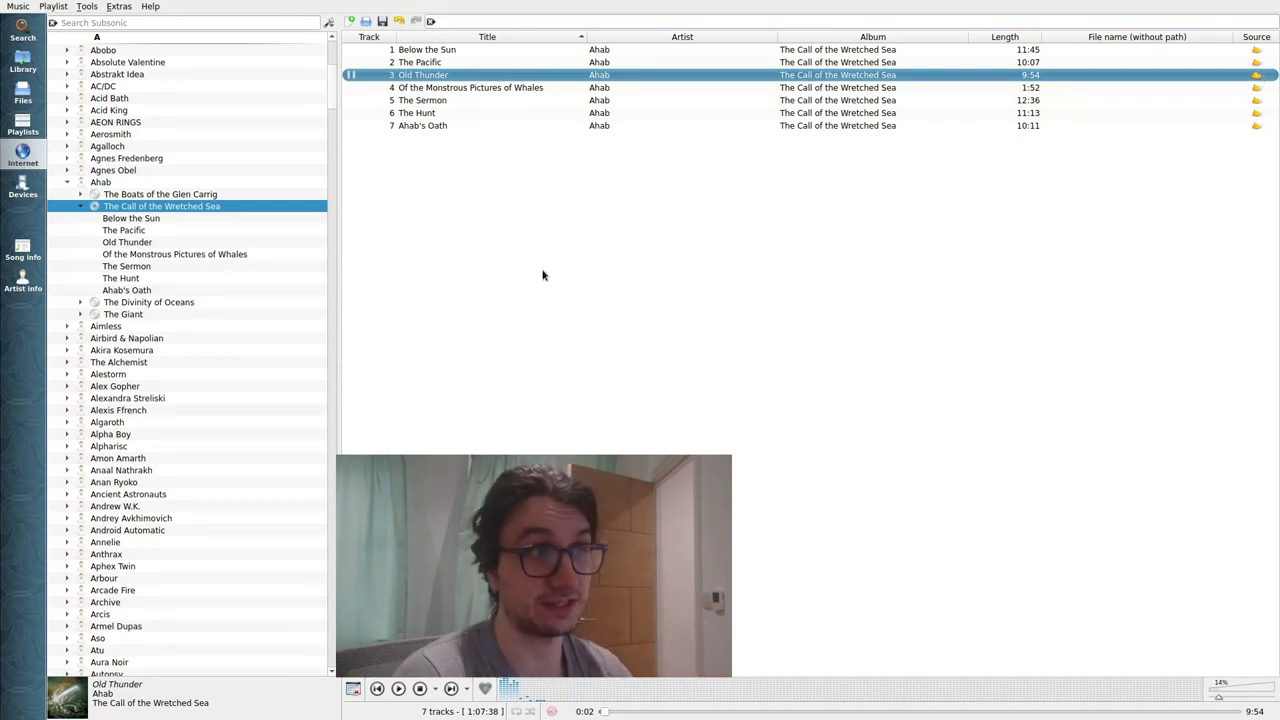
- Resume Old Thunder, then pause it at 0:29
scroll(126, 337, down, 3)
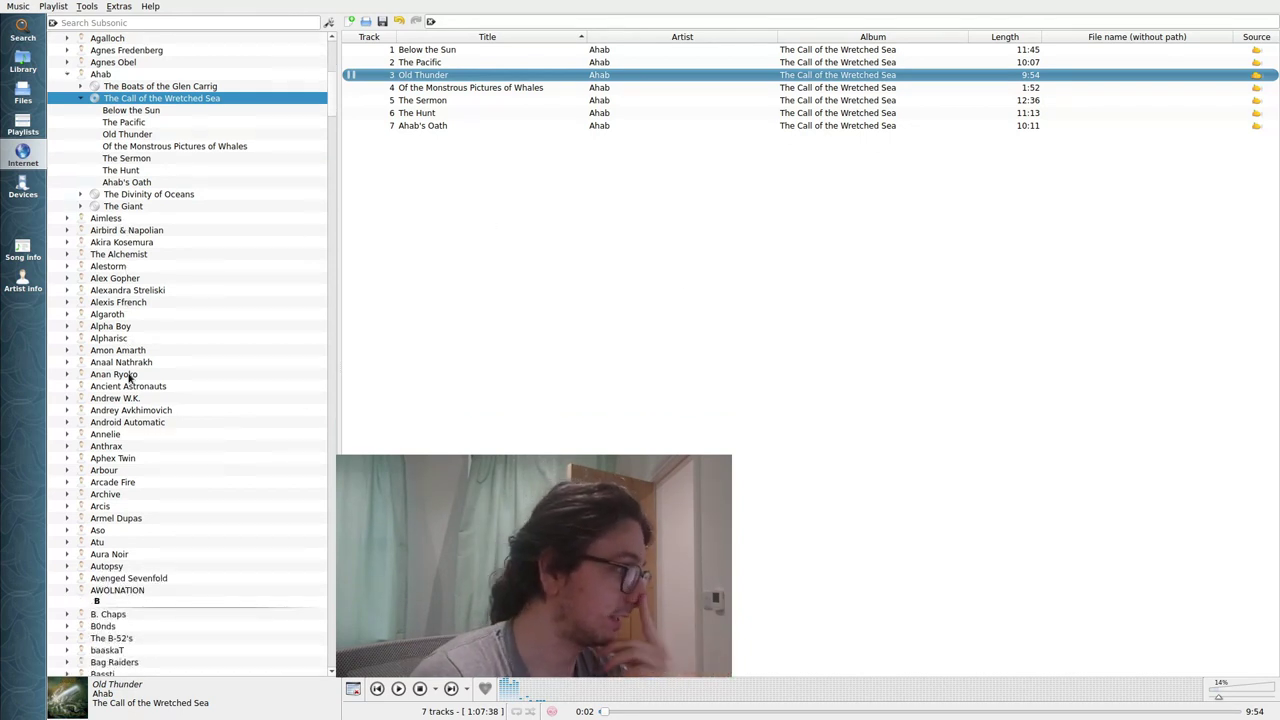
click(404, 694)
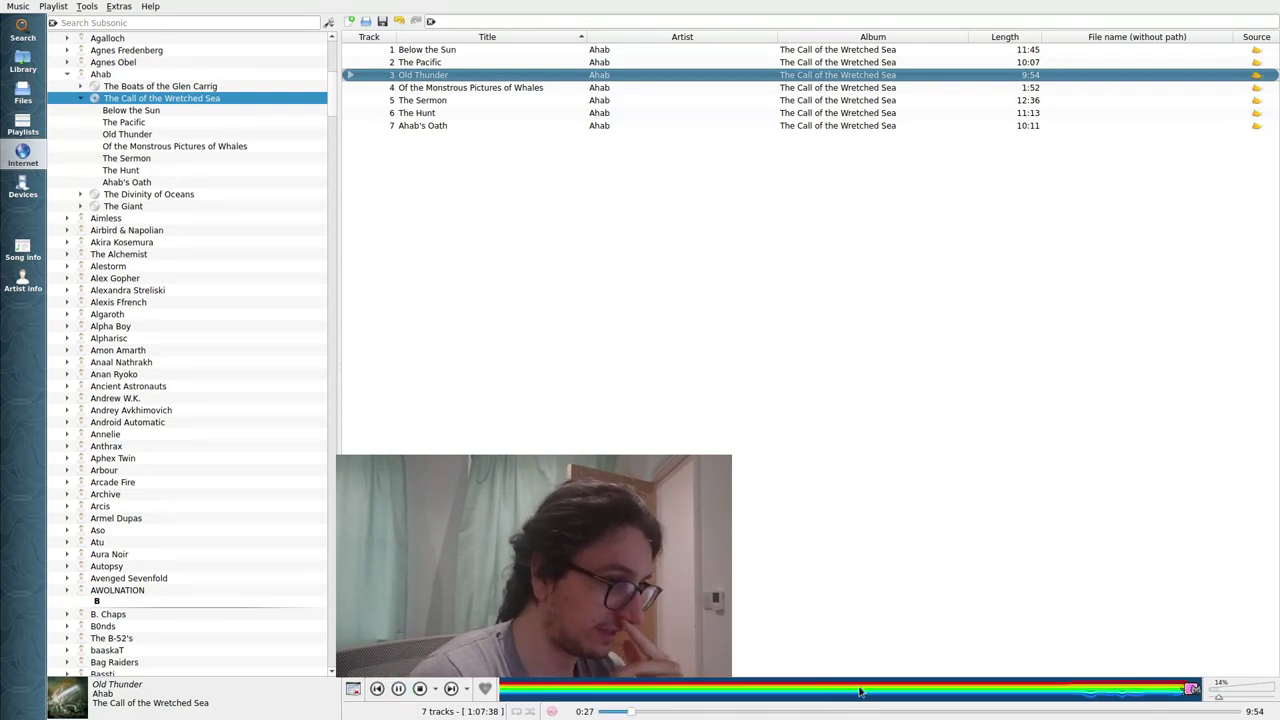
click(402, 693)
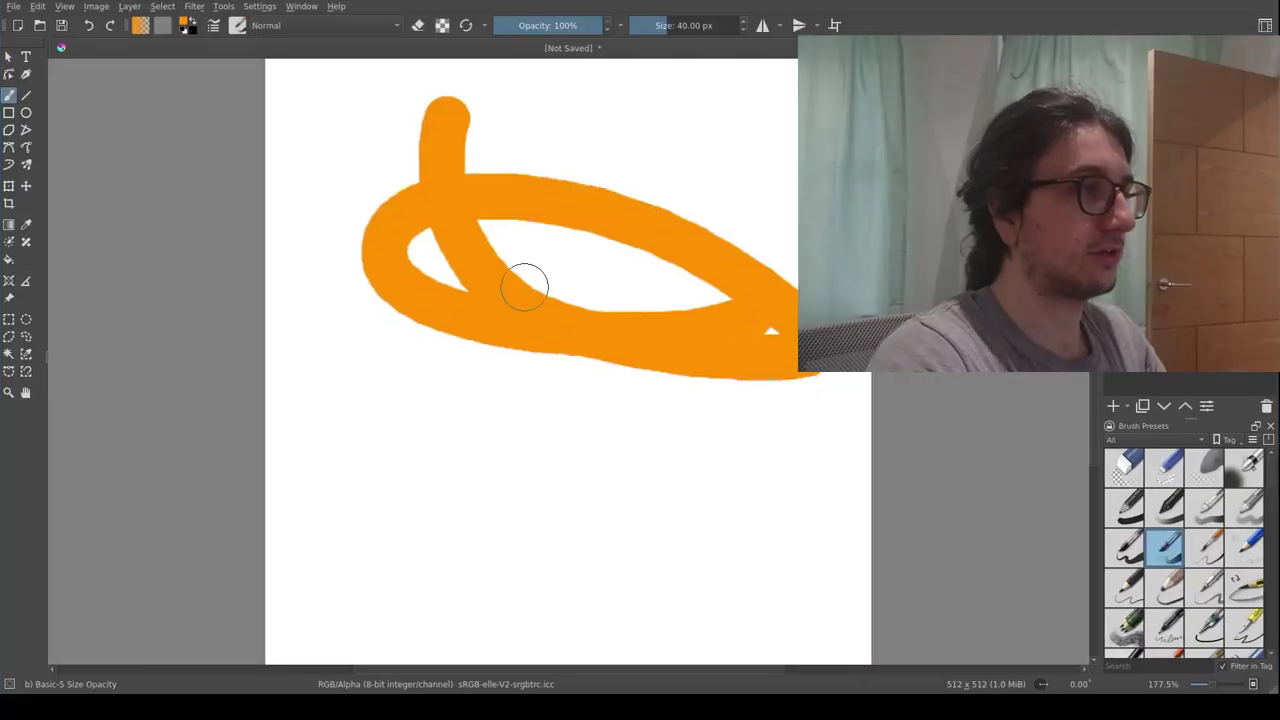
- Paint several orange test strokes, loops and spirals, undoing each with Ctrl+Z
mouse_move(523, 277)
mouse_down()
mouse_move(337, 317)
mouse_move(339, 461)
mouse_move(737, 414)
mouse_up()
key(ctrl+z)
key(ctrl+z)
mouse_move(423, 229)
mouse_down()
mouse_move(549, 386)
mouse_move(460, 415)
mouse_up()
key(ctrl+z)
mouse_move(714, 329)
mouse_down()
mouse_move(329, 194)
mouse_move(491, 299)
mouse_up()
key(ctrl+z)
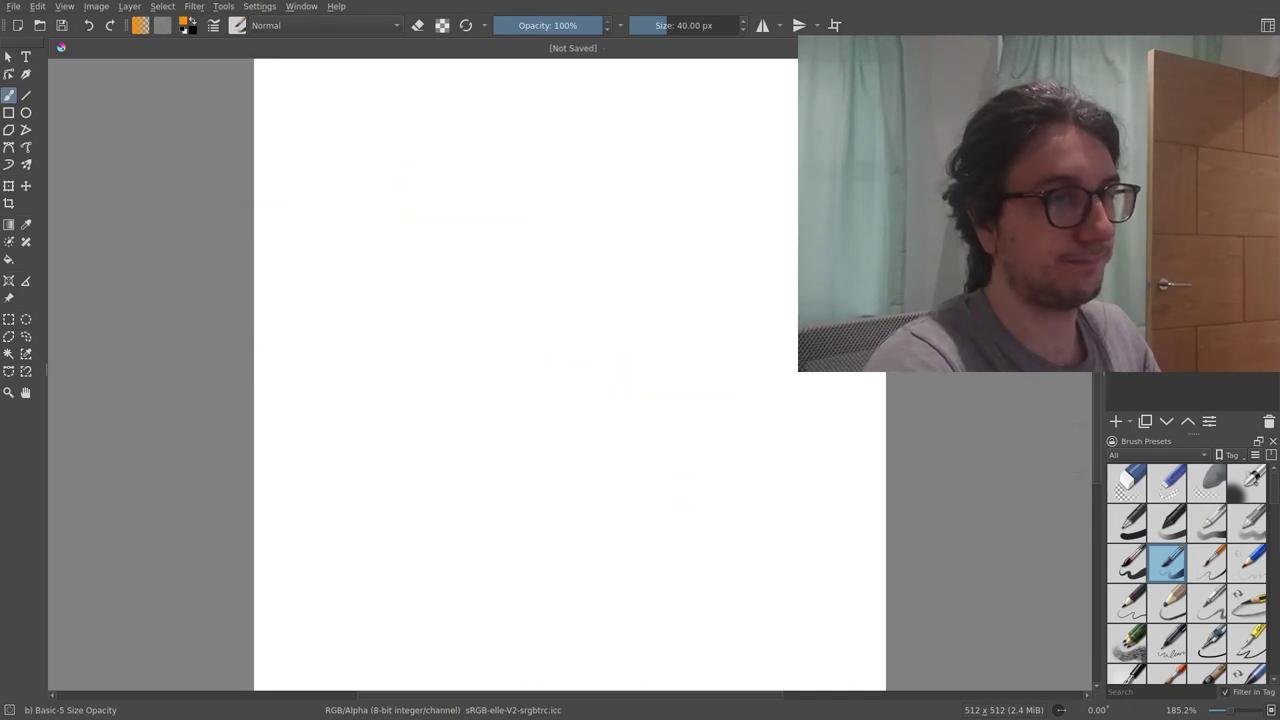
drag(449, 223, 786, 535)
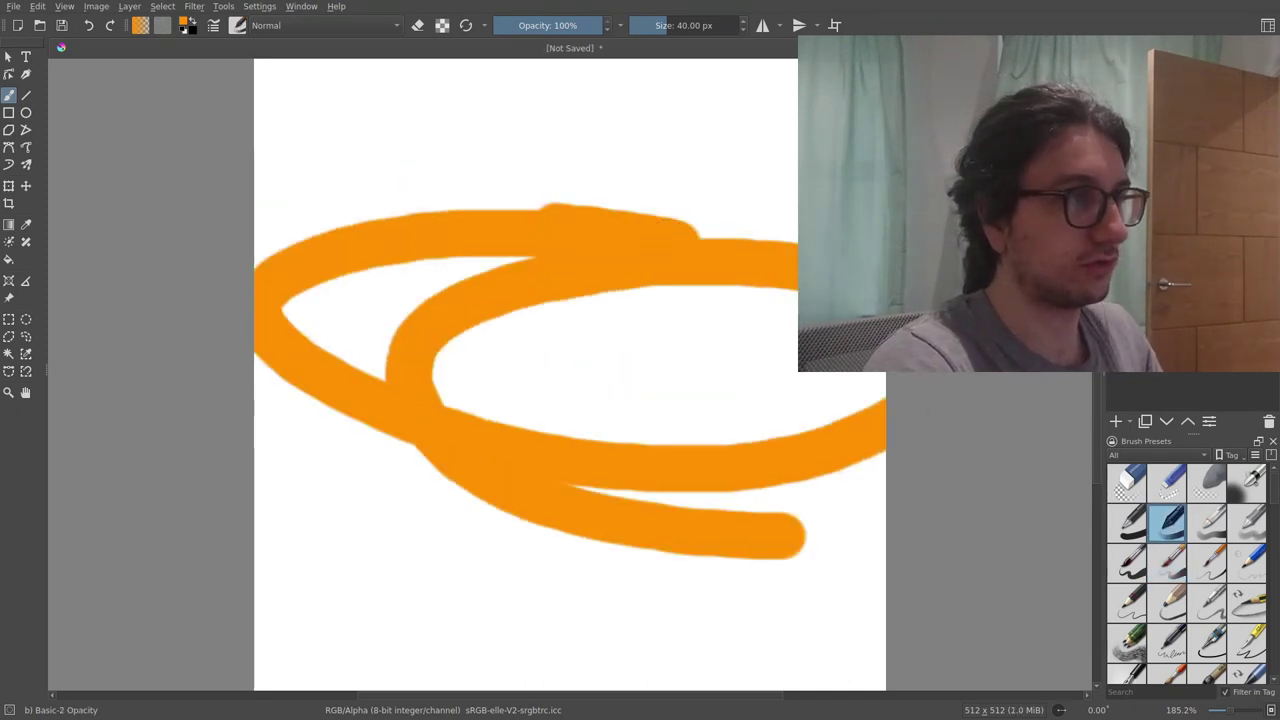
key(ctrl+z)
mouse_move(786, 112)
mouse_down()
mouse_move(586, 654)
mouse_move(452, 660)
mouse_up()
key(ctrl+z)
drag(363, 166, 358, 412)
drag(633, 210, 648, 412)
mouse_move(288, 226)
mouse_down()
mouse_move(260, 549)
mouse_move(749, 297)
mouse_up()
key(ctrl+z)
key(ctrl+z)
key(ctrl+z)
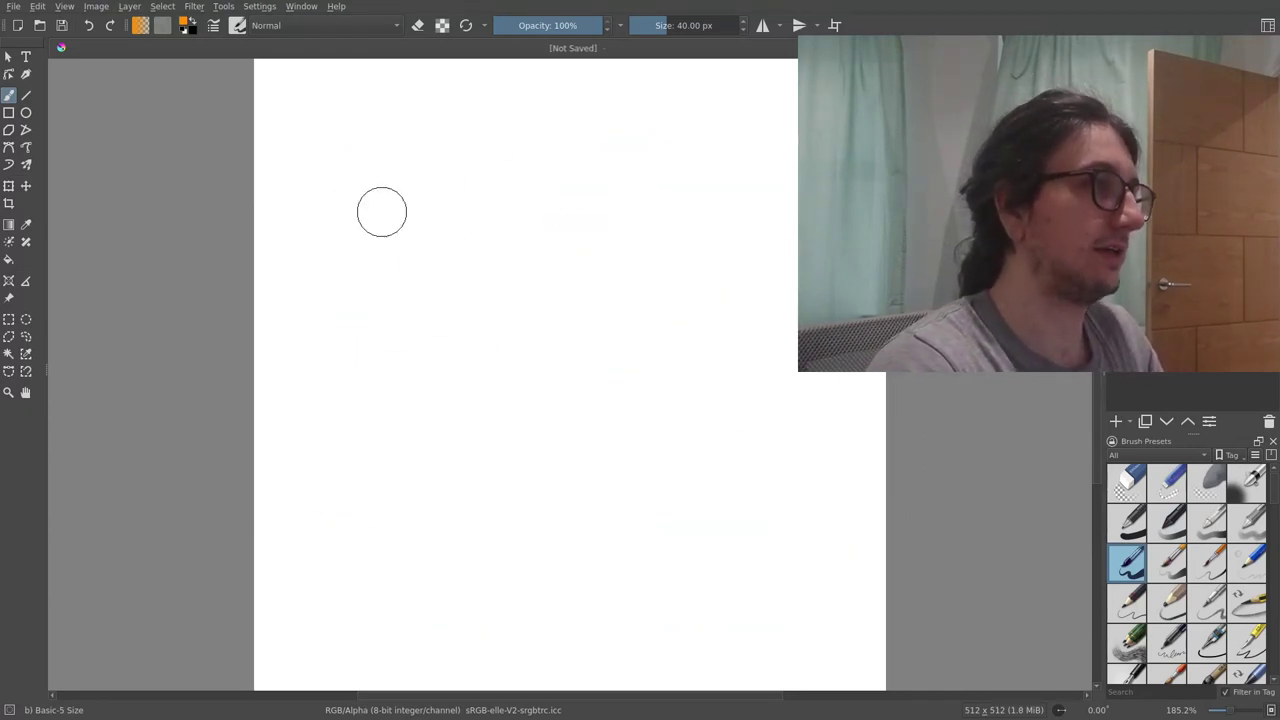
- Letter 'SU' and a third letter at the top, a > shape, then 'Like' along the bottom
drag(475, 105, 330, 262)
drag(537, 130, 670, 118)
mouse_move(740, 95)
mouse_down()
mouse_move(720, 257)
mouse_move(790, 300)
mouse_up()
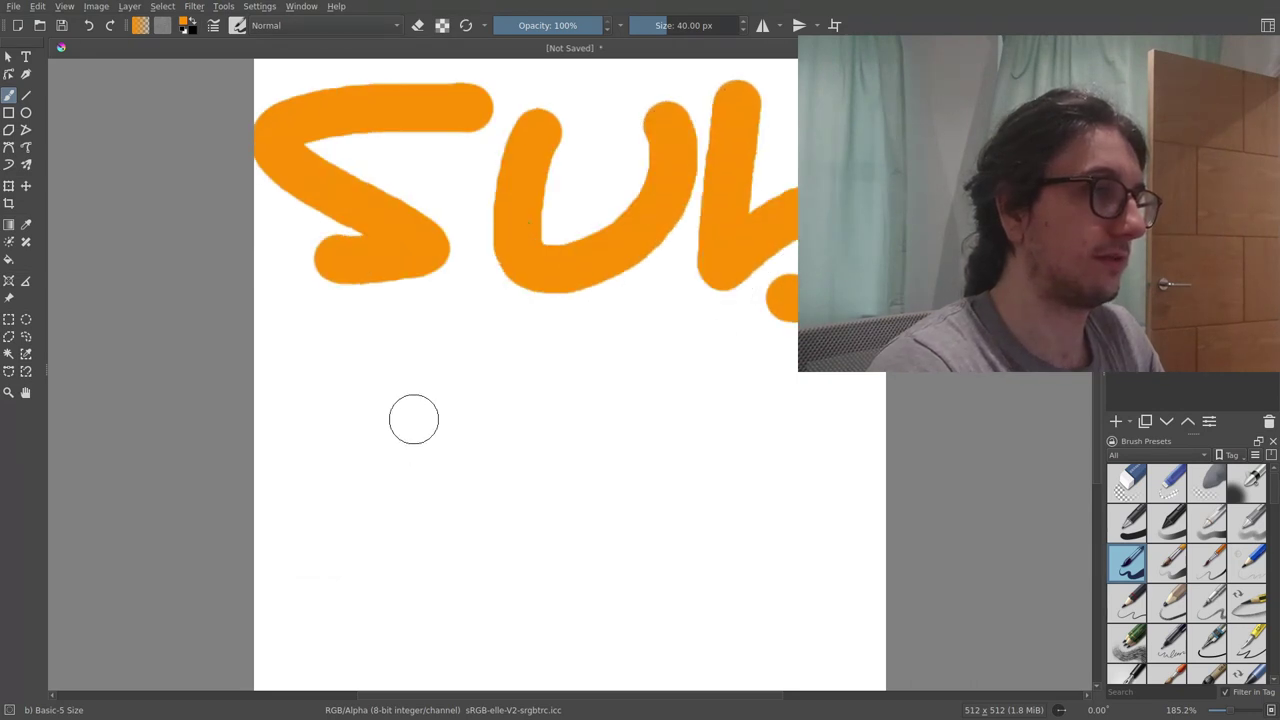
drag(460, 330, 495, 455)
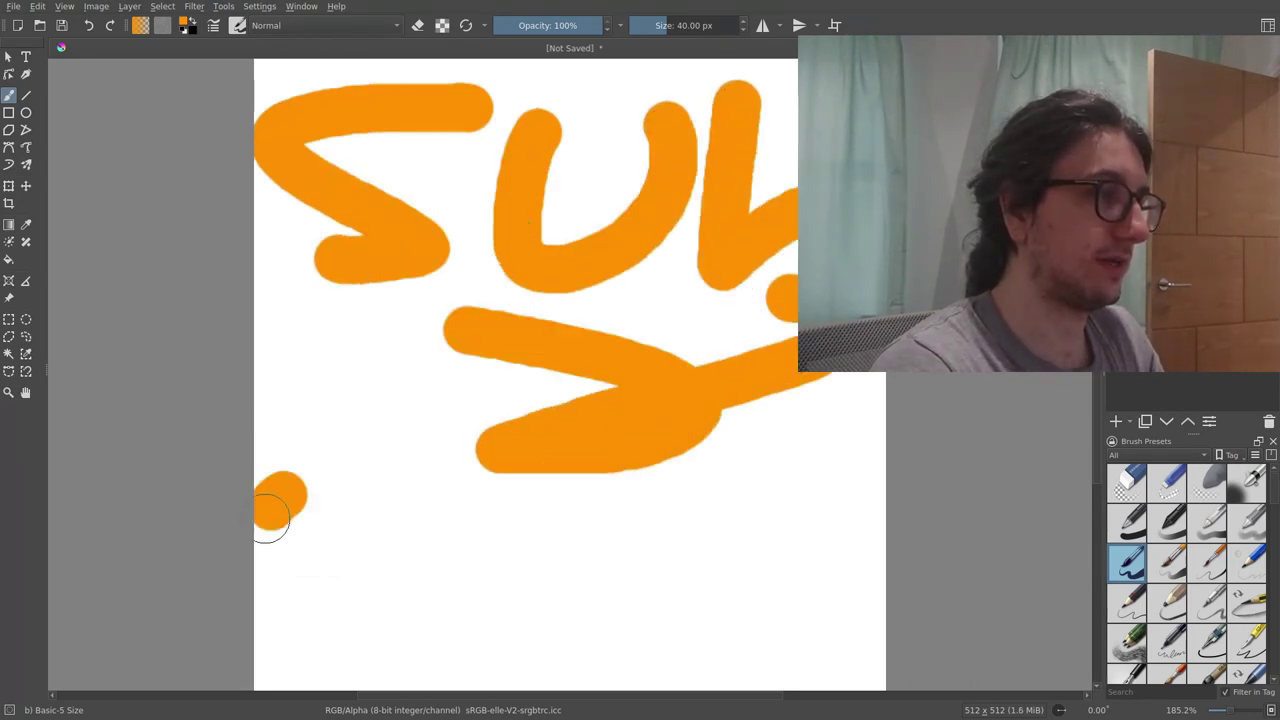
drag(270, 517, 390, 600)
drag(480, 545, 472, 603)
drag(545, 515, 545, 620)
mouse_move(635, 525)
mouse_down()
mouse_move(647, 602)
mouse_move(766, 584)
mouse_move(860, 628)
mouse_up()
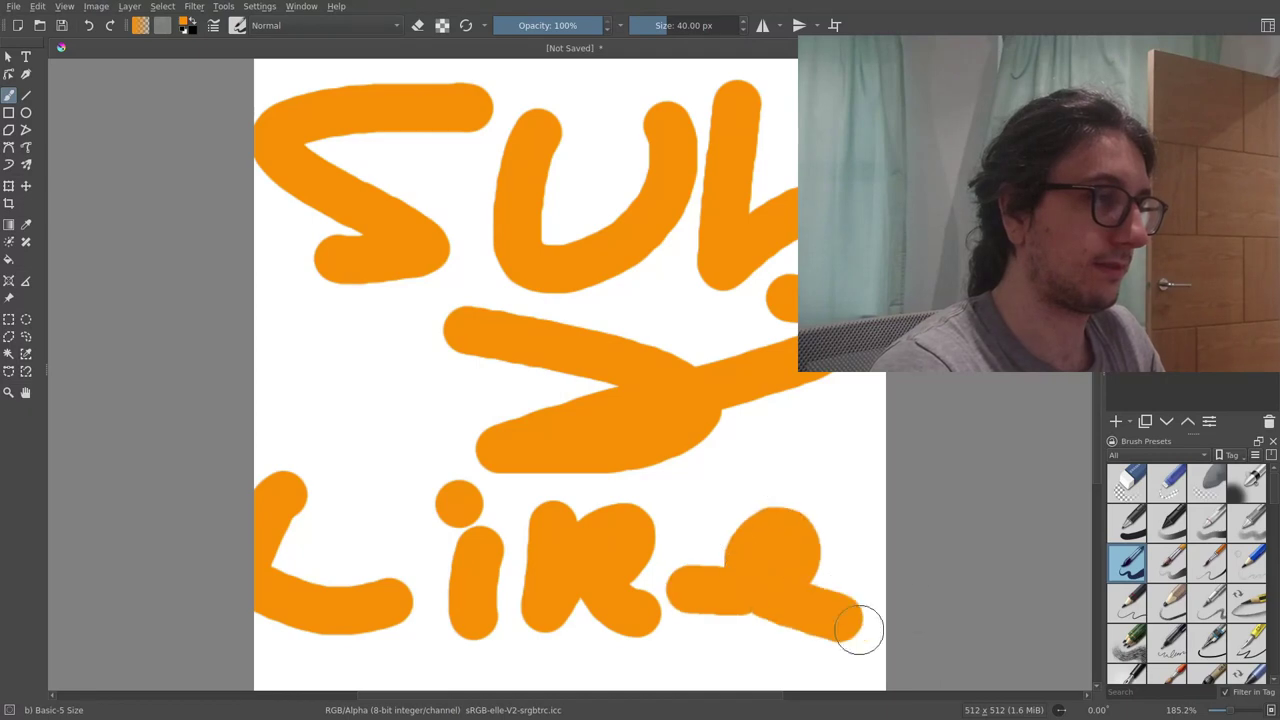